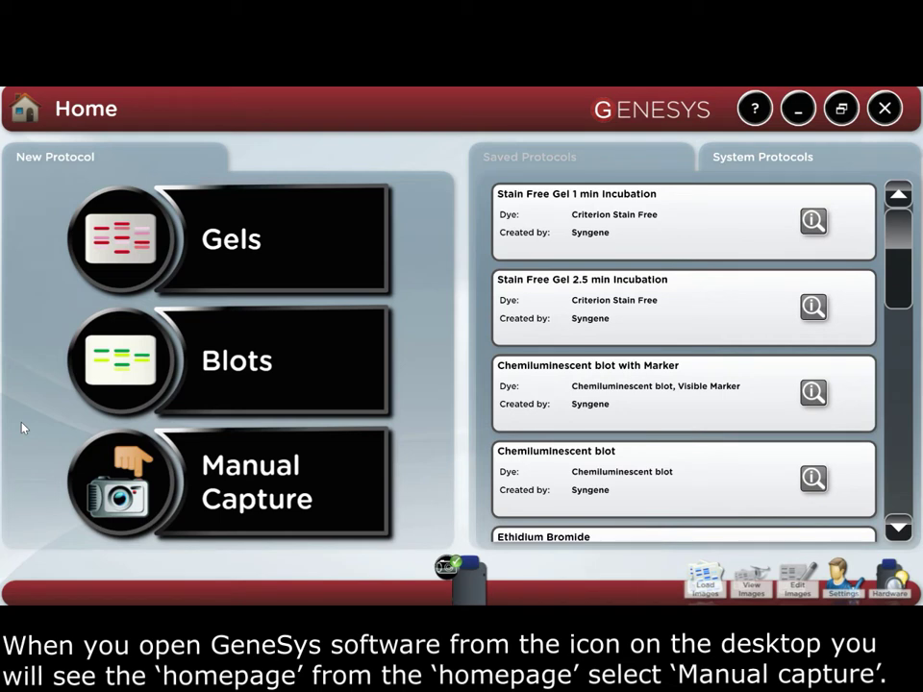
Start a manual capture with TLUM - Mid Wave lighting and the UV06 filter
click(251, 475)
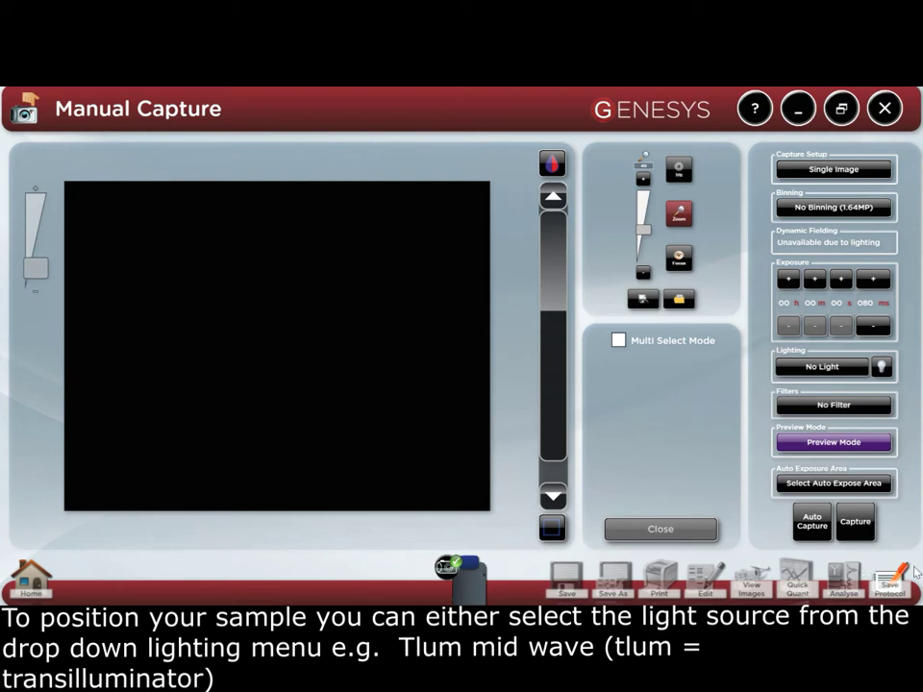
click(813, 364)
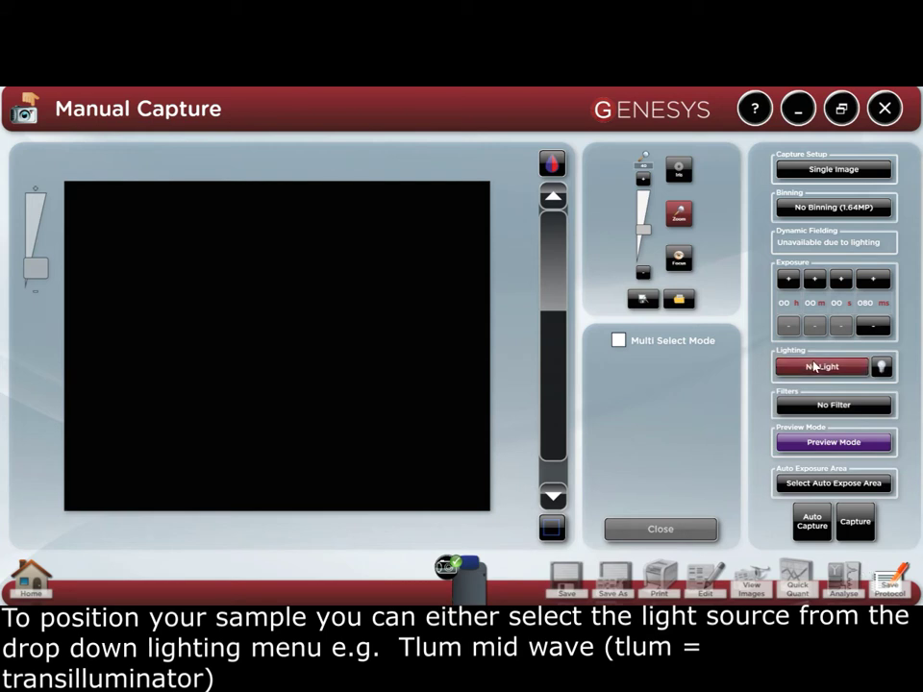
drag(902, 265, 913, 116)
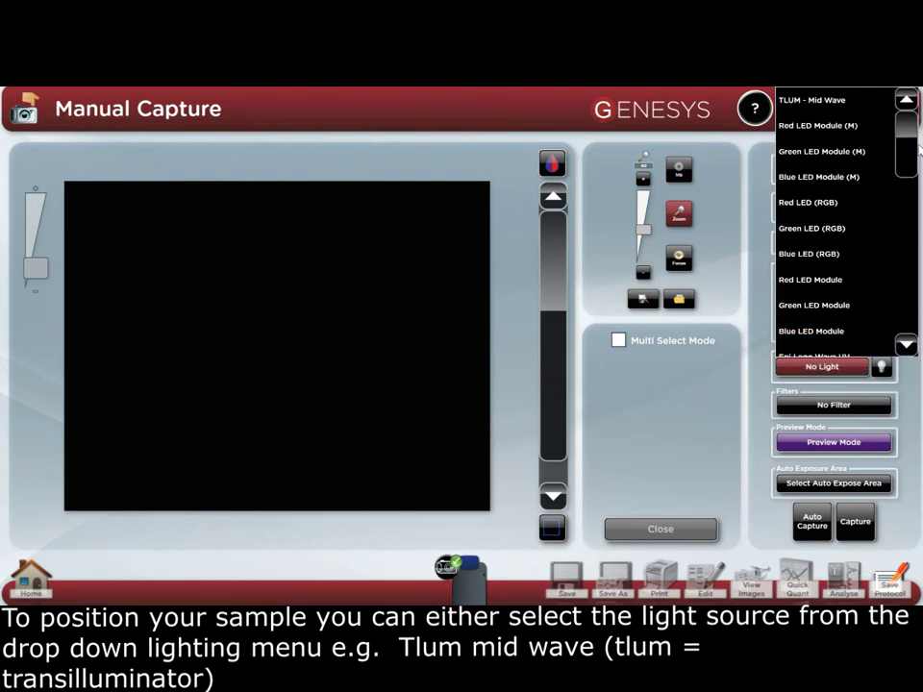
click(858, 113)
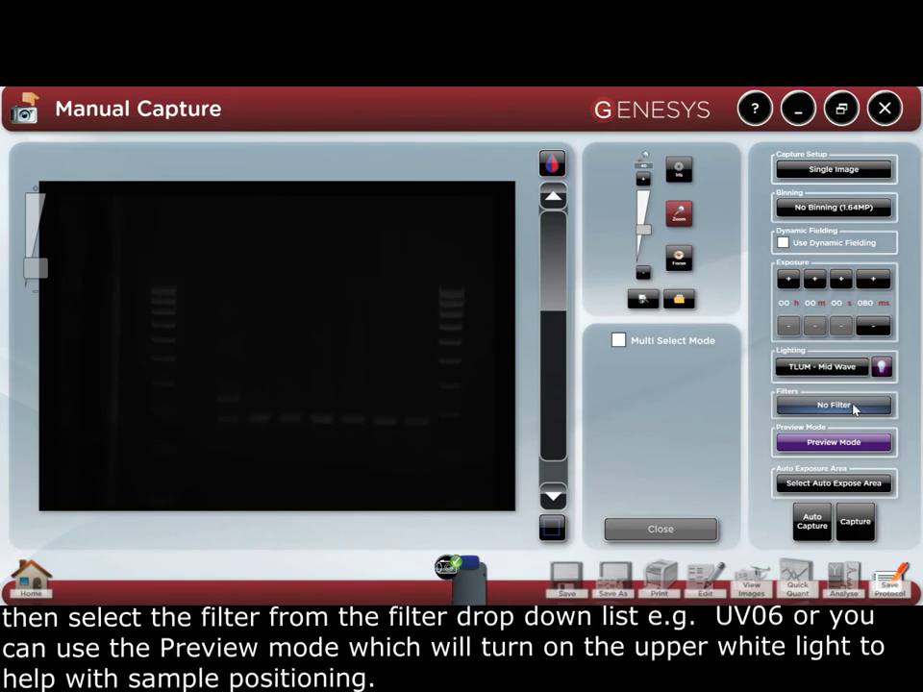
click(854, 407)
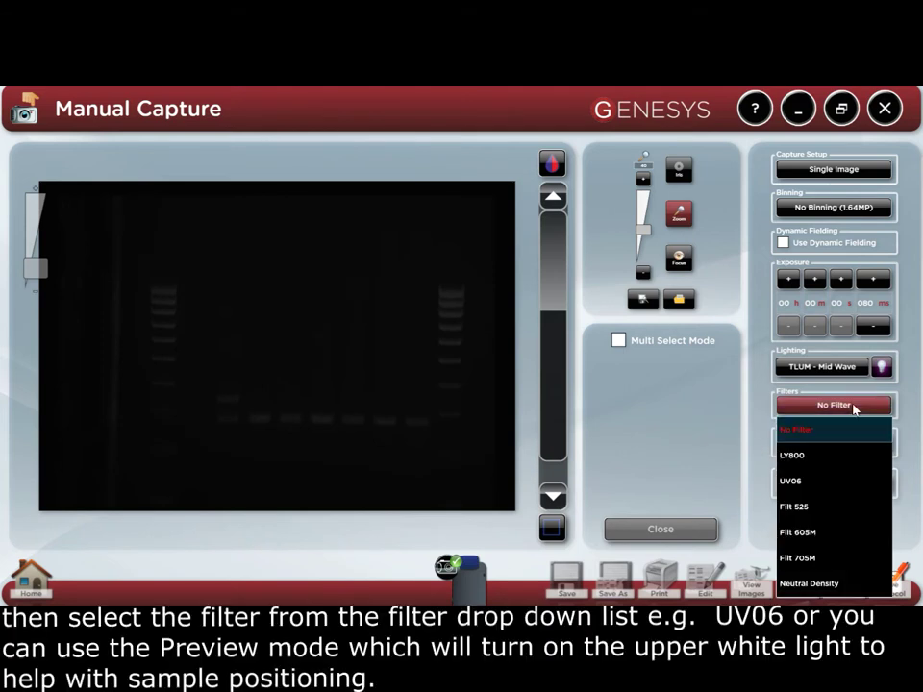
click(810, 481)
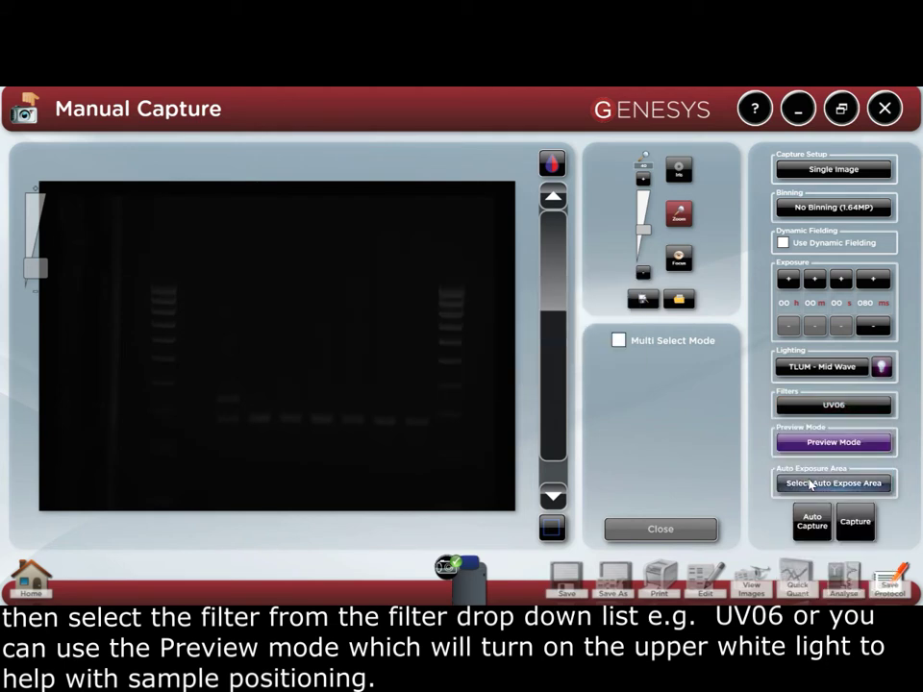
Switch Preview Mode on and back off, and open the settings from the home page
click(825, 443)
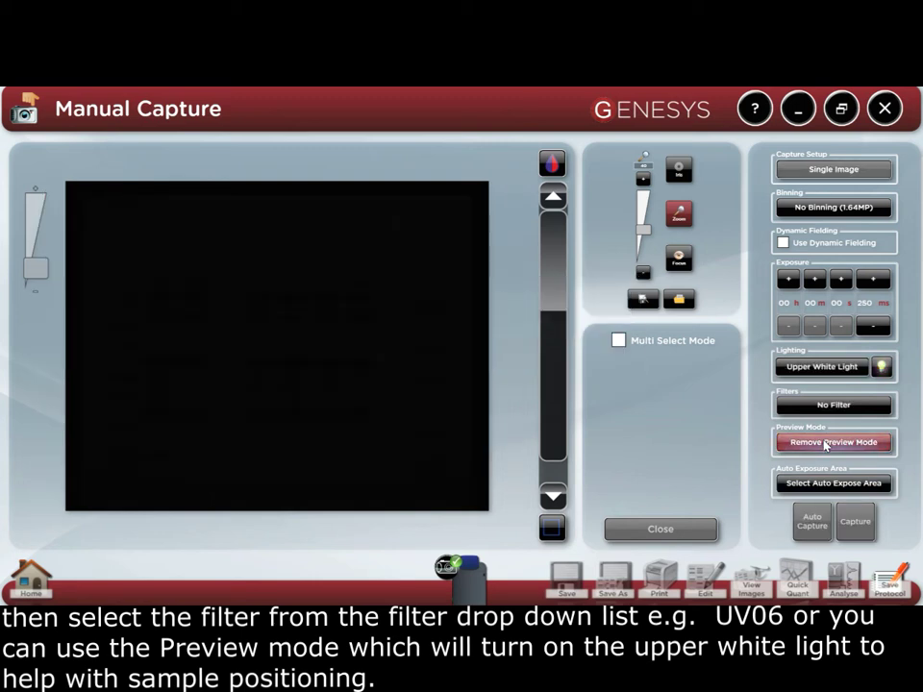
click(825, 443)
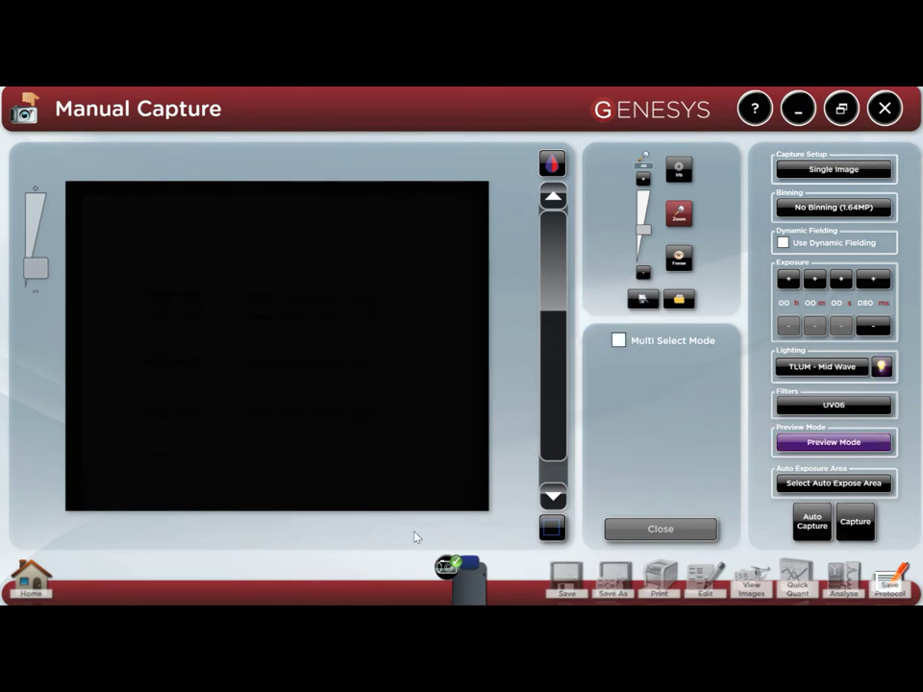
click(27, 578)
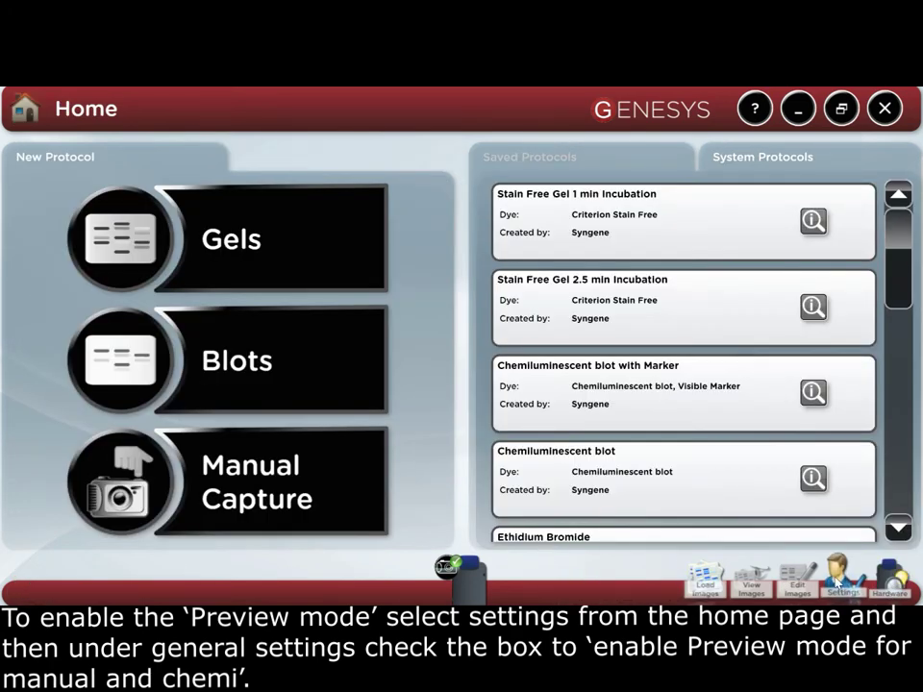
click(839, 582)
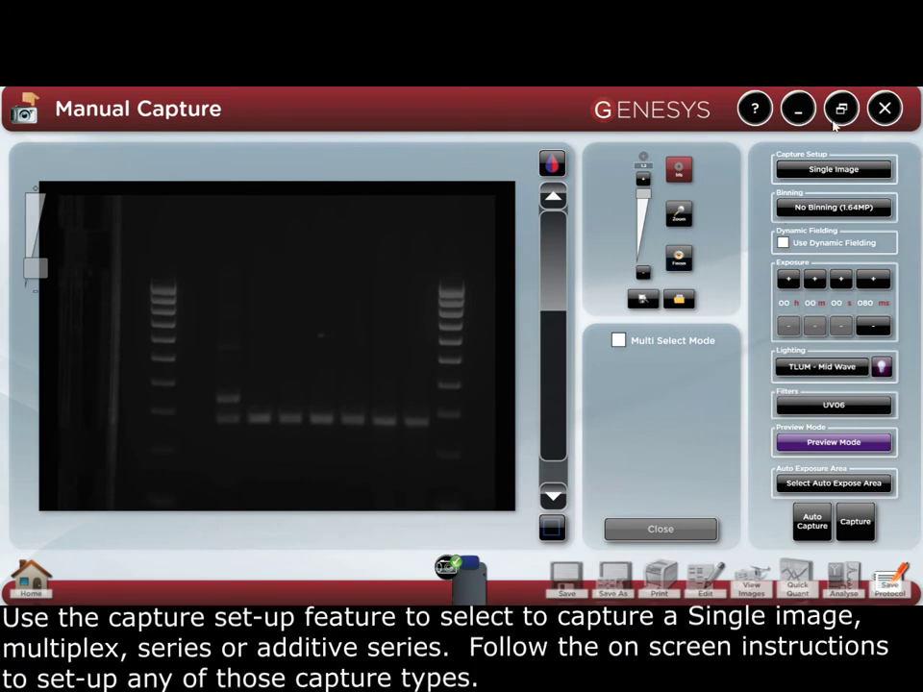
Keep the capture setup at Single Image with No Binning (1.64MP) and enable Dynamic Fielding
click(832, 169)
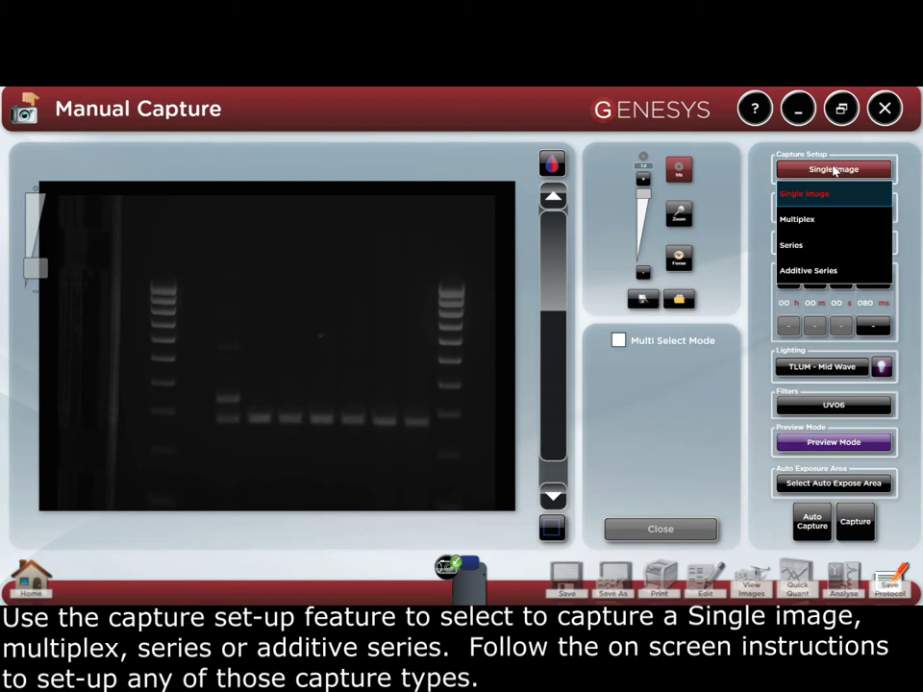
click(830, 193)
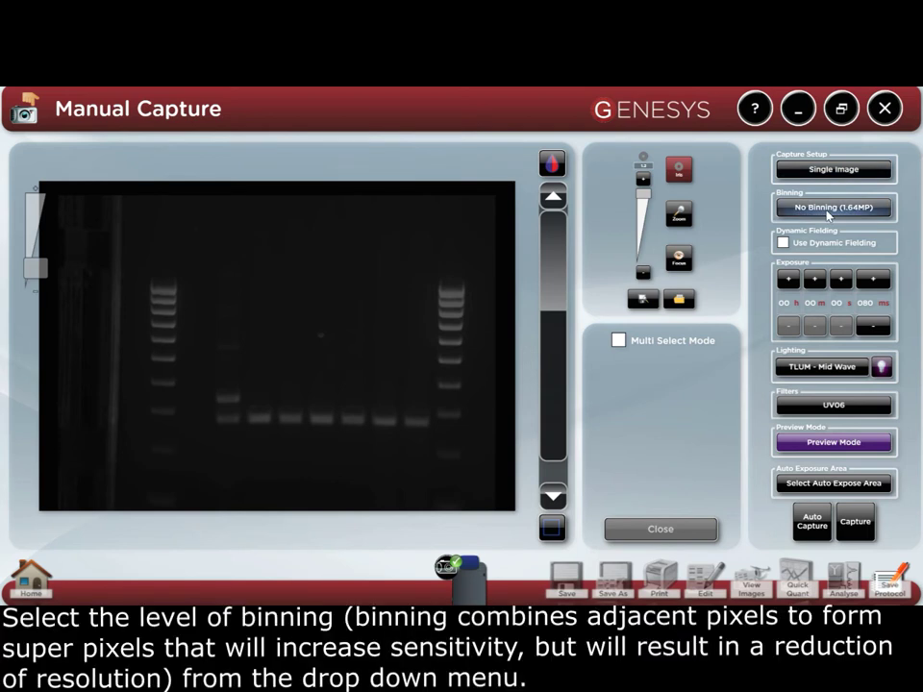
click(828, 210)
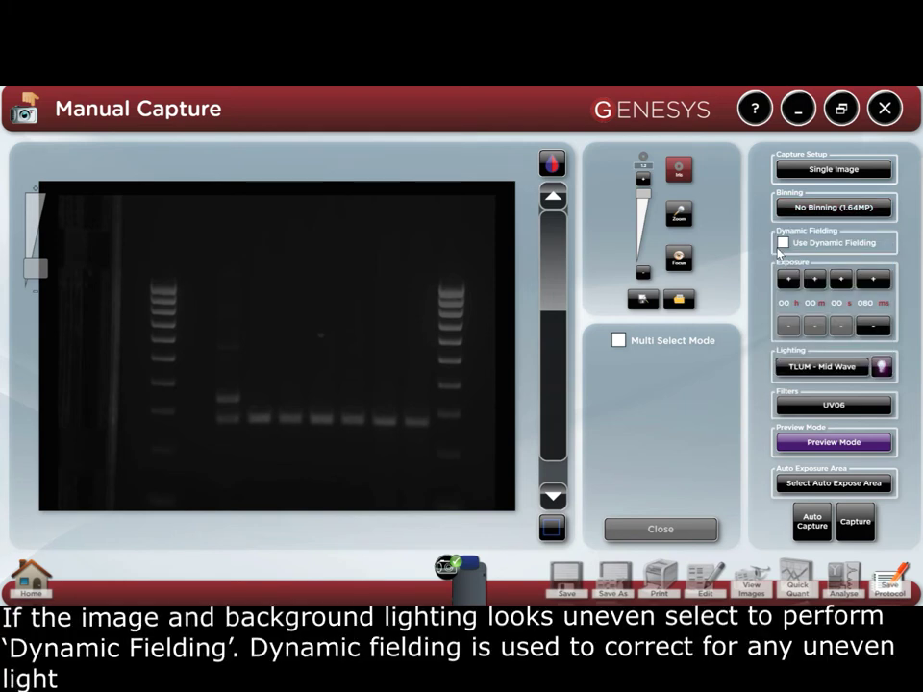
click(819, 244)
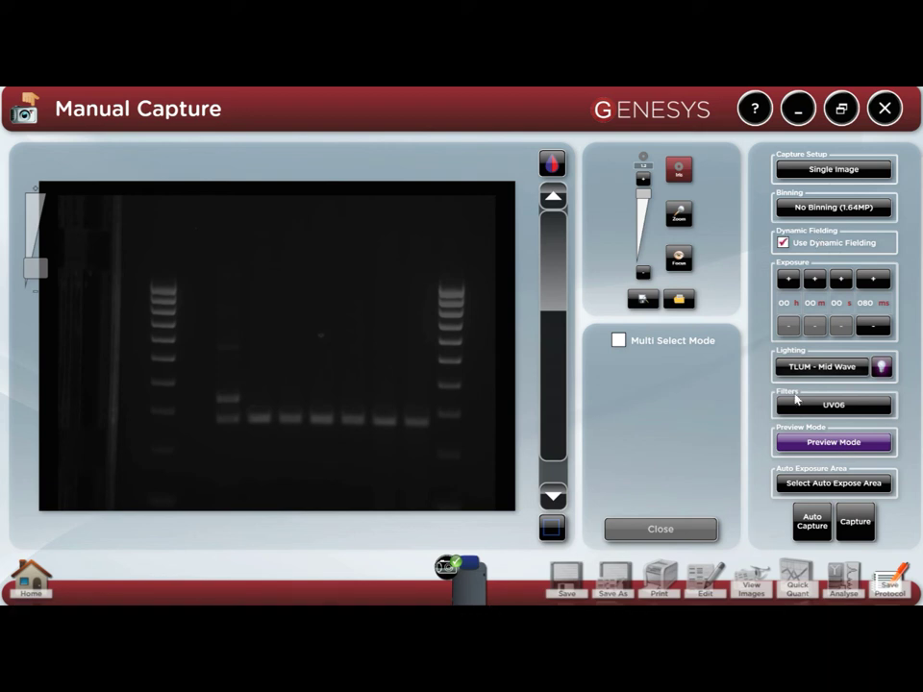
Define an auto exposure area over the faint bands between the two ladder lanes, above the bright sample bands
click(806, 487)
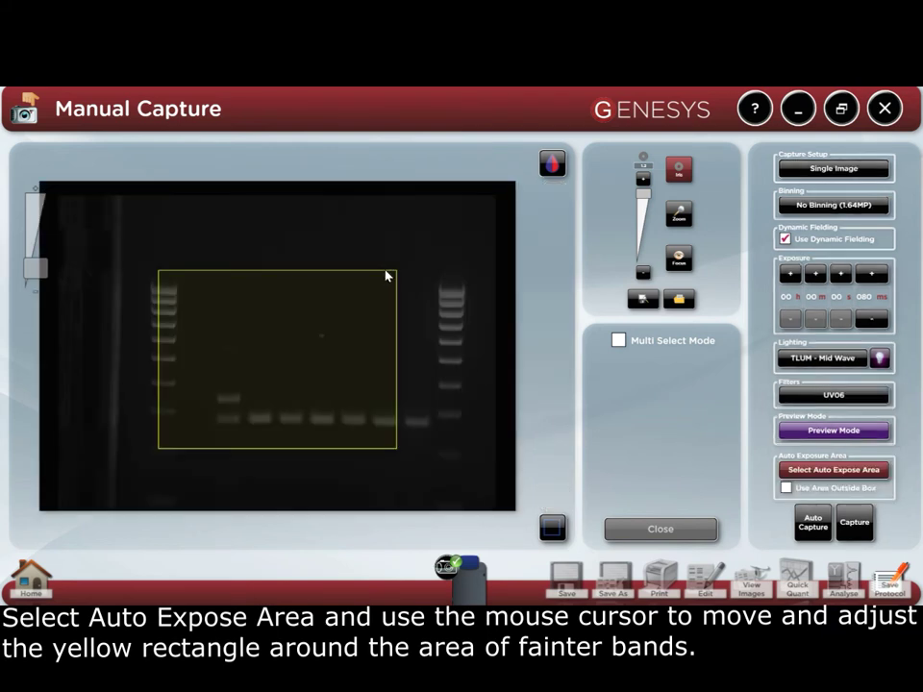
click(396, 277)
drag(397, 271, 381, 308)
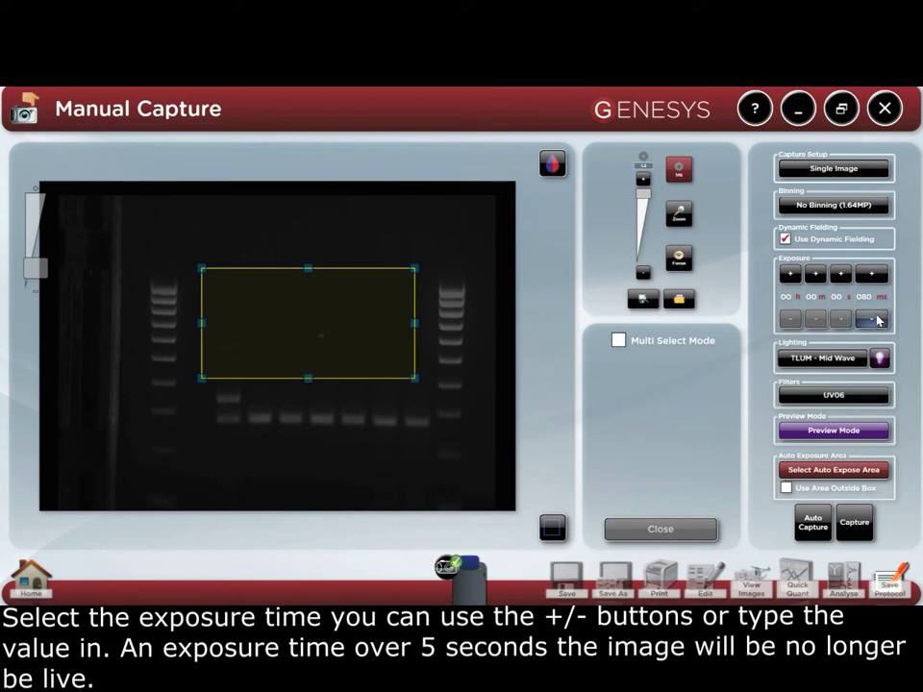
Set the exposure time to 100 ms and capture the gel image
click(872, 297)
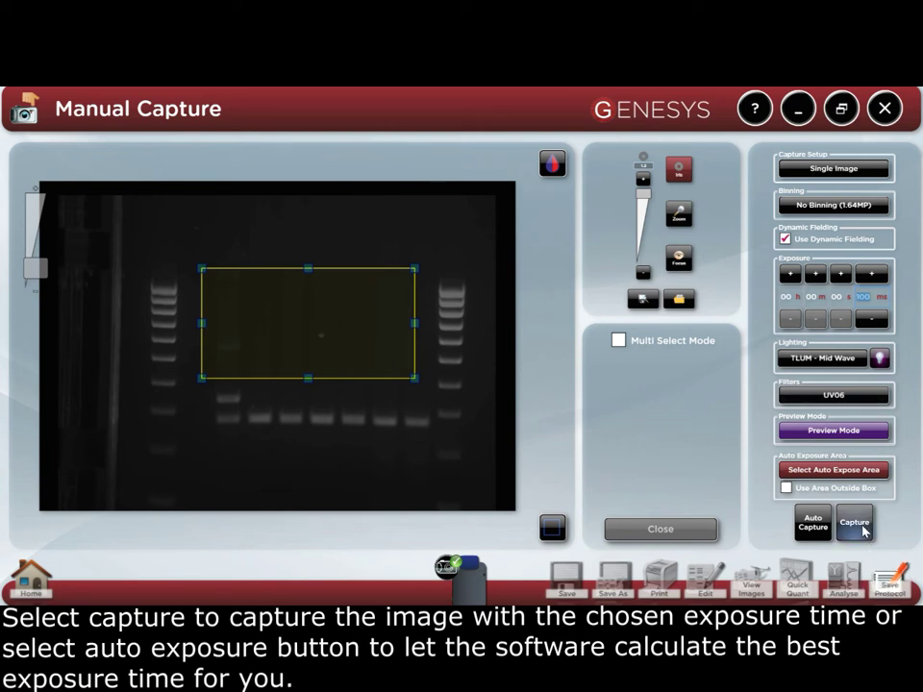
click(855, 524)
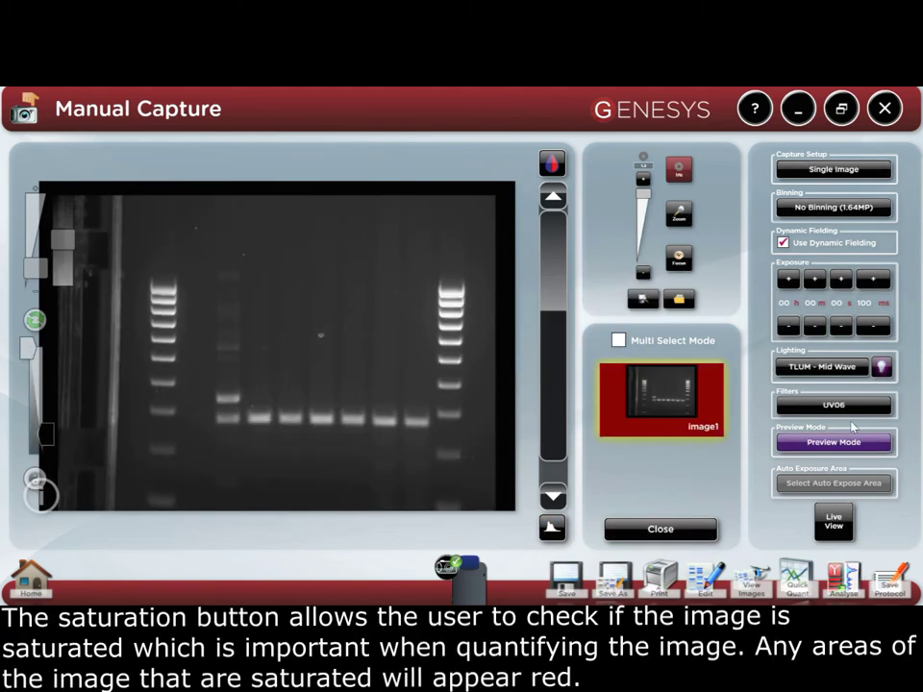
Turn on the saturation display and lower the captured image's white level to about 15,600 to bring out weaker bands
click(554, 164)
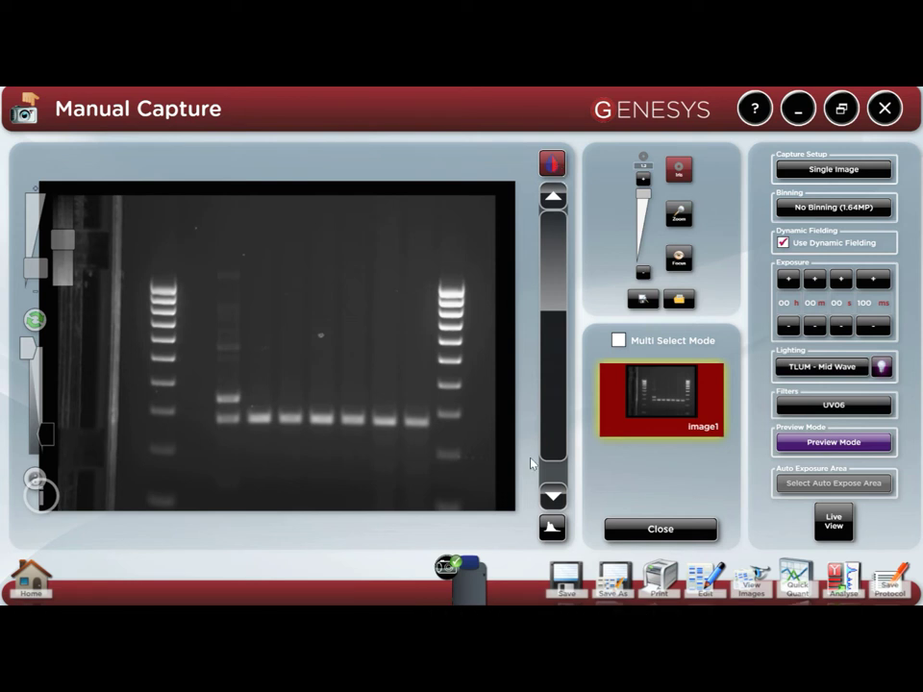
click(551, 526)
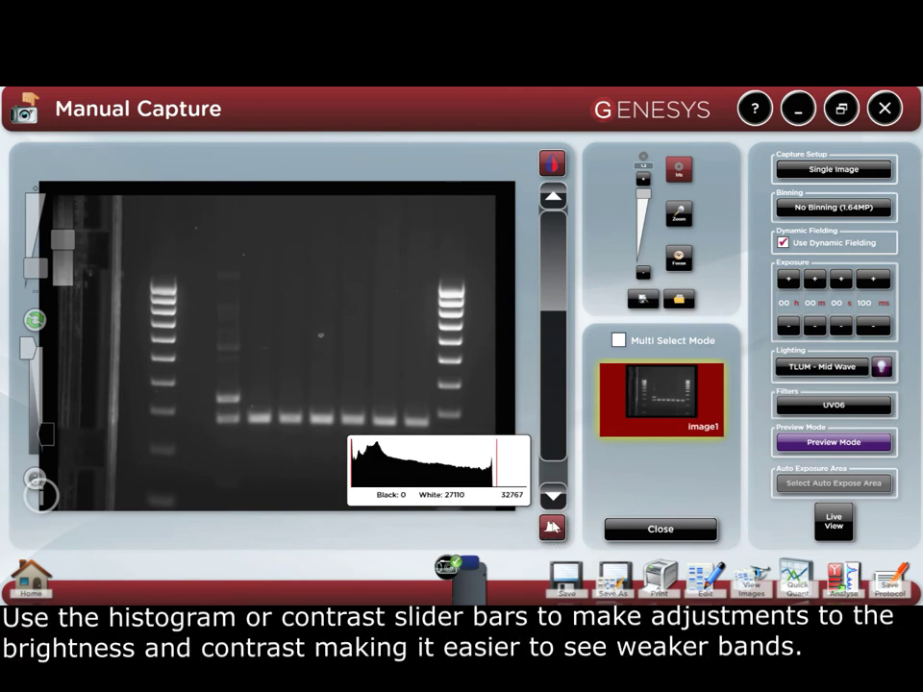
click(494, 457)
drag(479, 462, 413, 452)
mouse_move(49, 384)
mouse_move(50, 385)
mouse_down()
mouse_move(46, 418)
mouse_move(44, 400)
mouse_up()
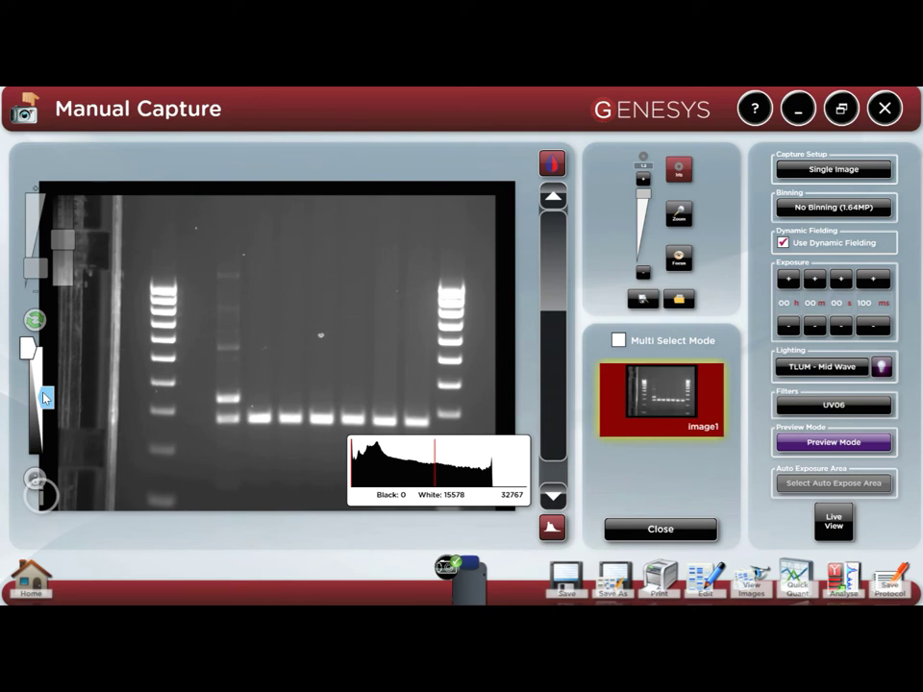
click(552, 527)
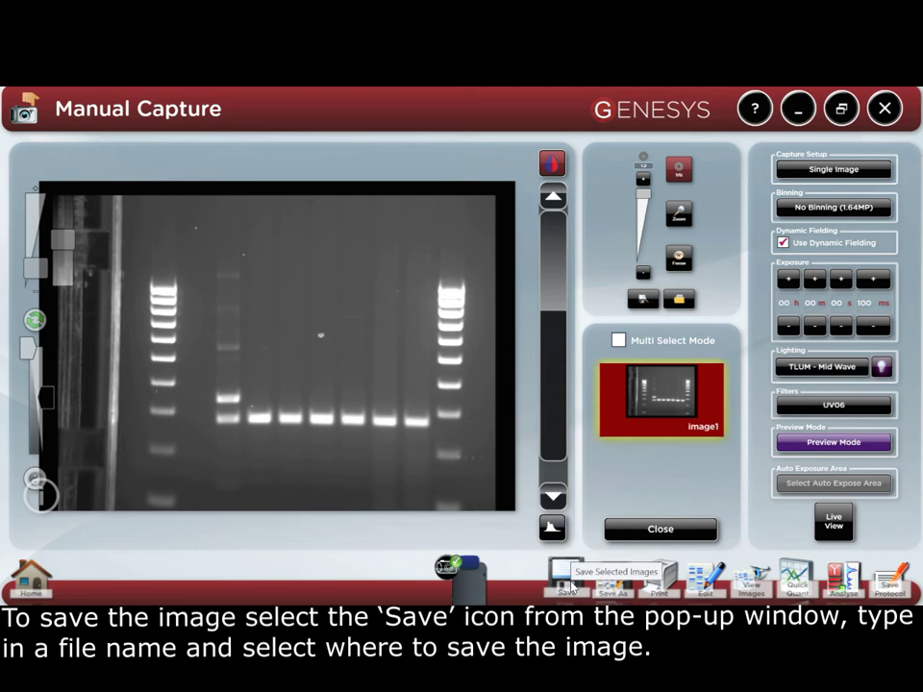
Save the captured image to the Desktop as "DNA gel 100bp" in SynGene Data (*.sgd) format
click(568, 577)
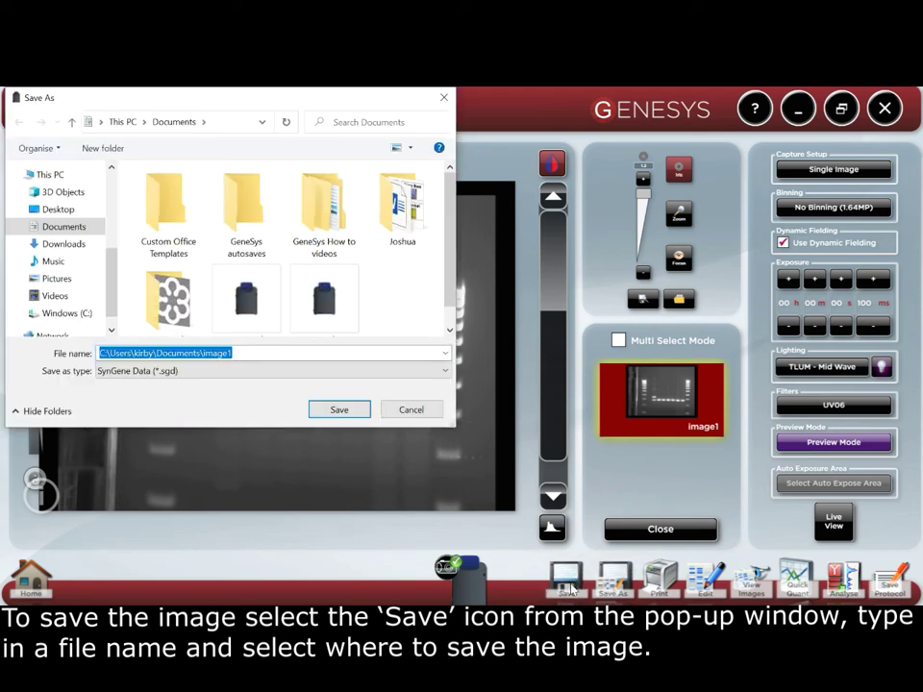
key(BackSpace)
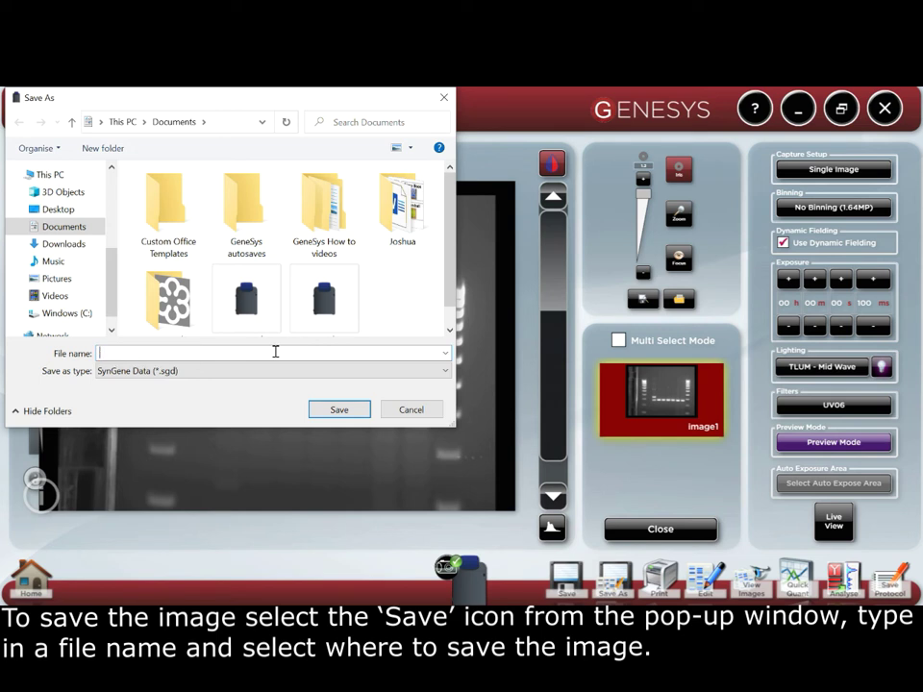
text(DNA)
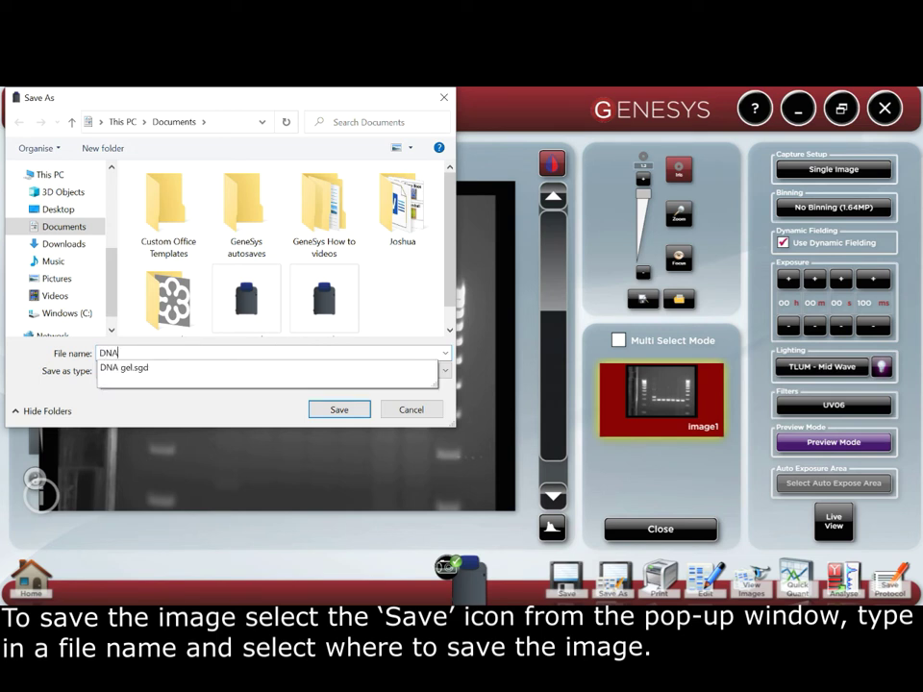
text( gel 100bp)
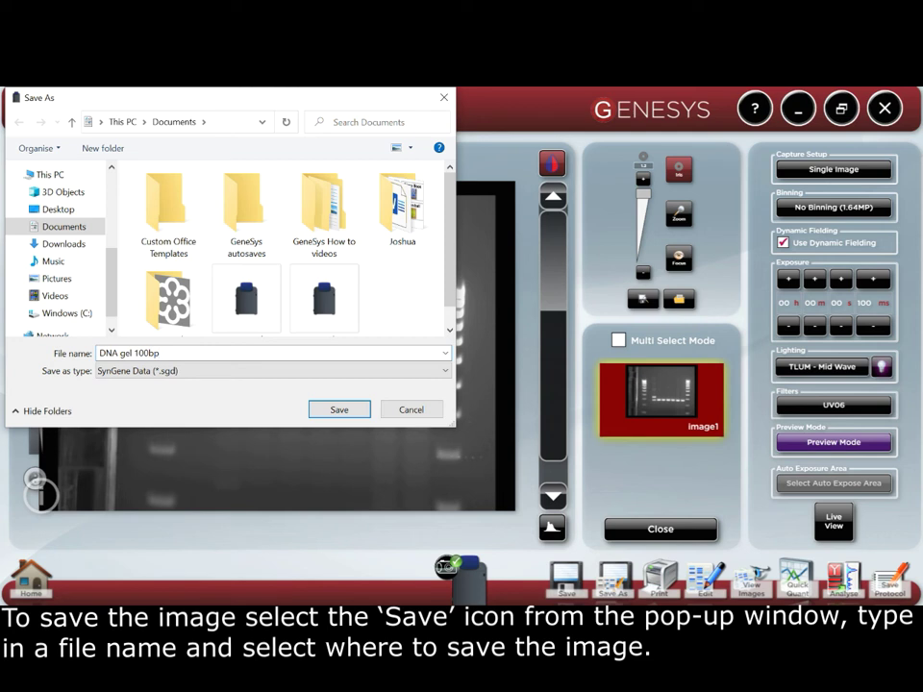
click(36, 212)
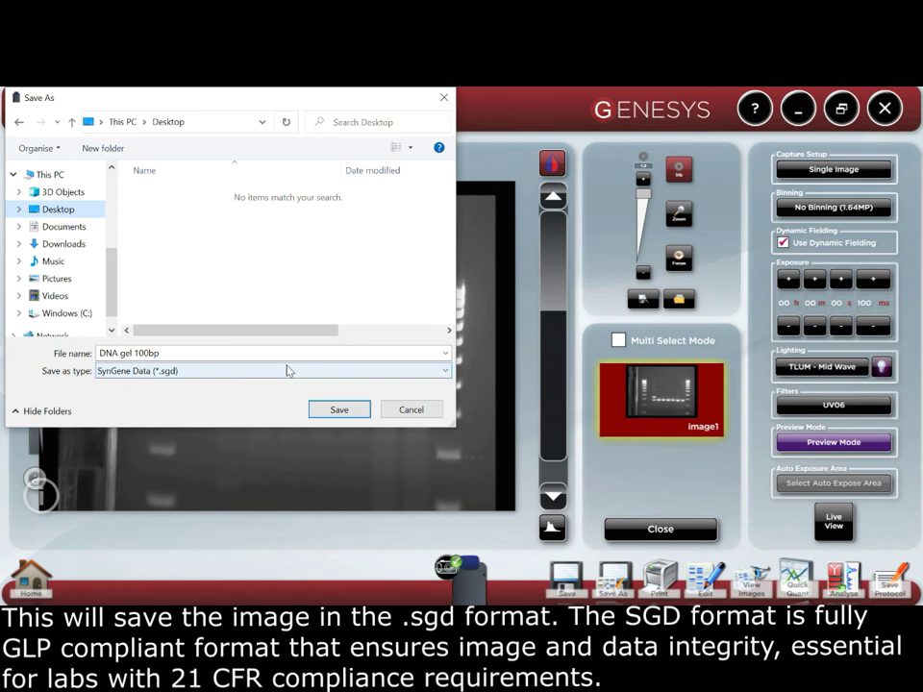
click(354, 413)
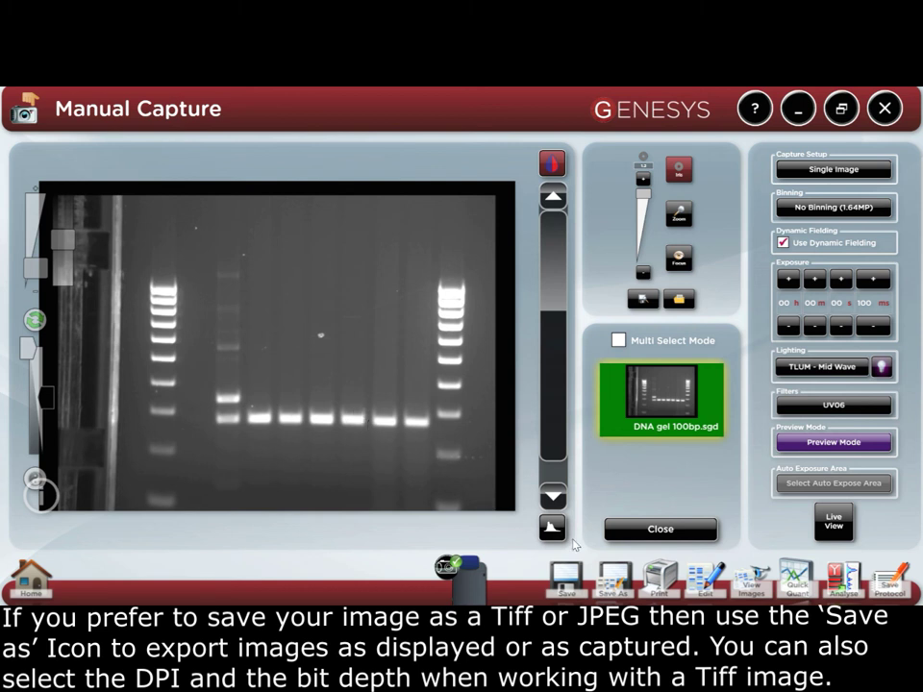
Export the DNA gel 100bp image as displayed to the Desktop as an 8-bit TIFF at 96 dpi
click(615, 580)
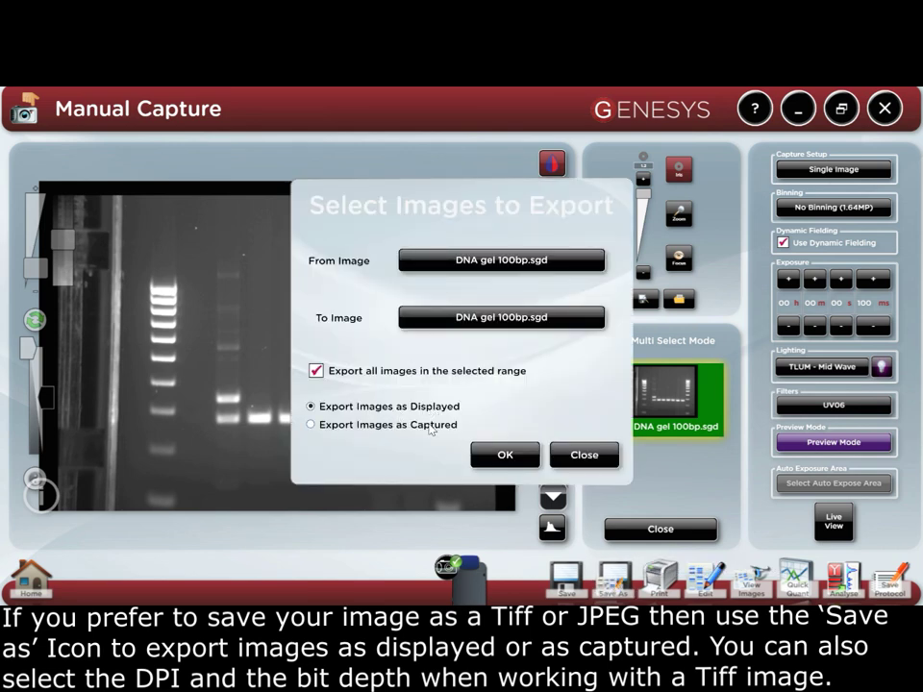
click(488, 457)
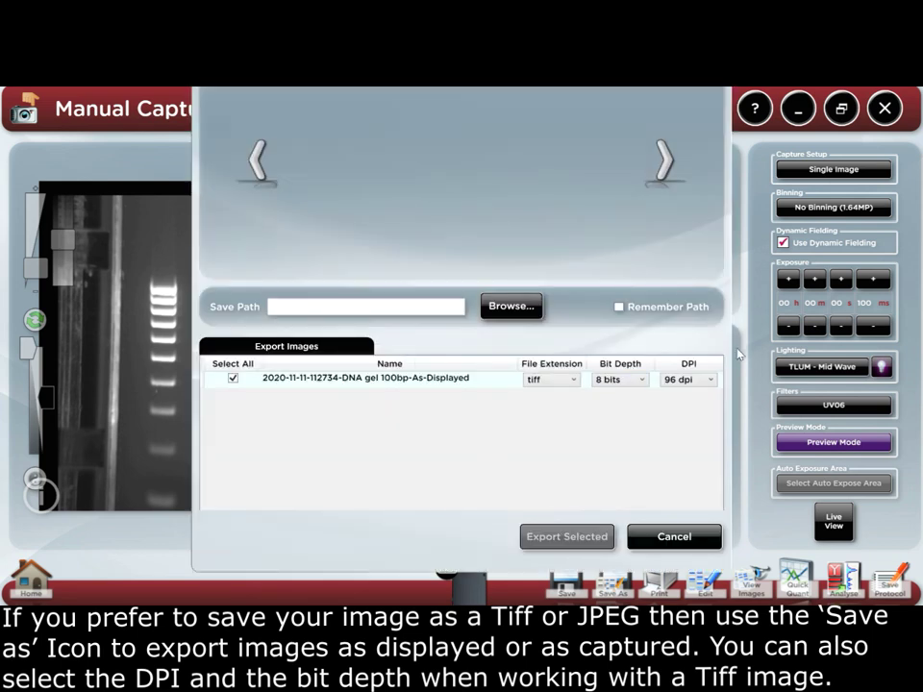
click(703, 382)
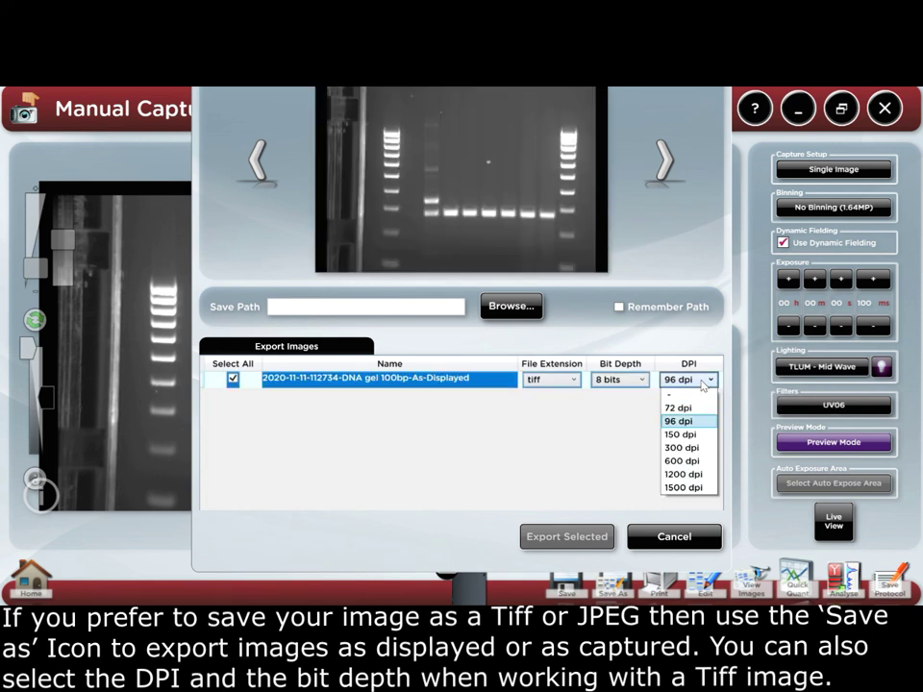
click(641, 384)
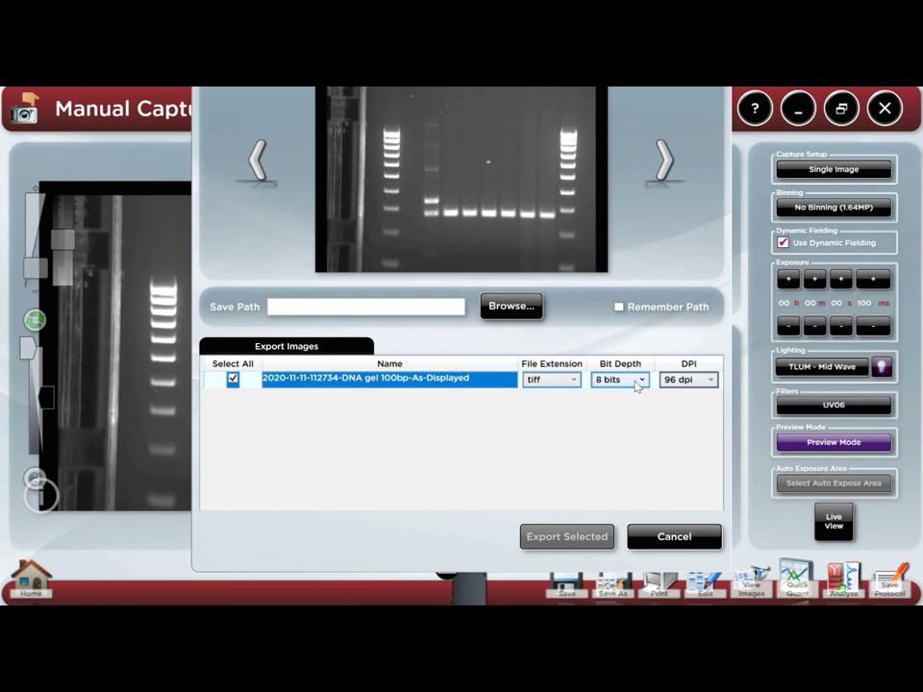
click(511, 305)
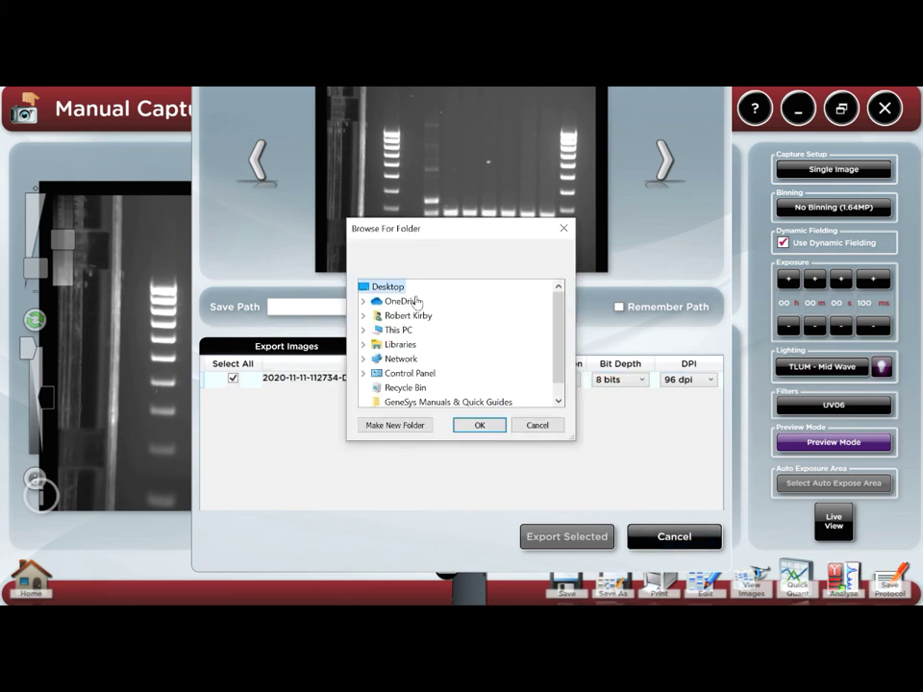
click(467, 429)
click(570, 537)
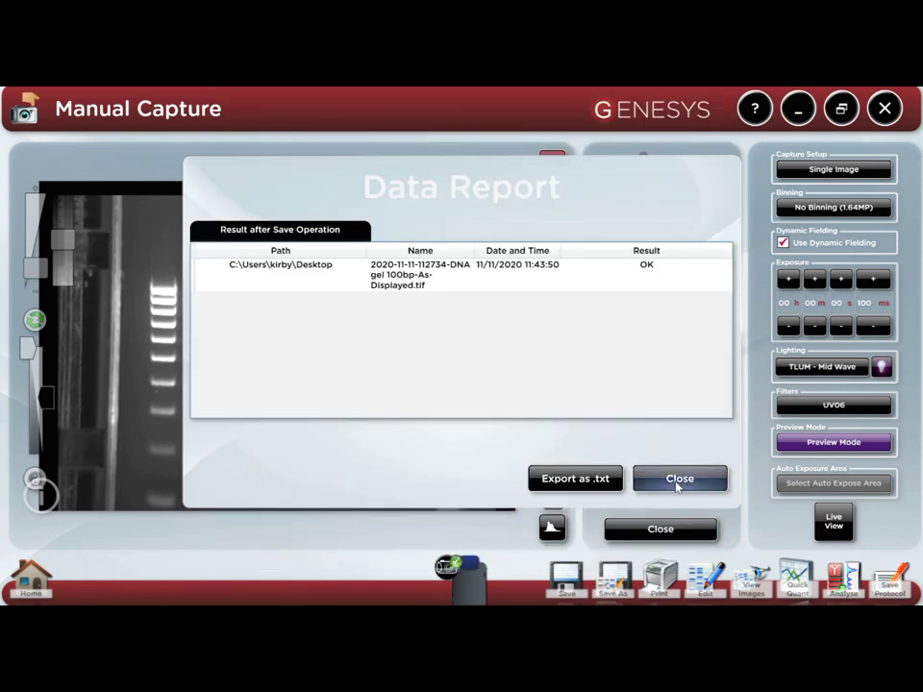
click(678, 486)
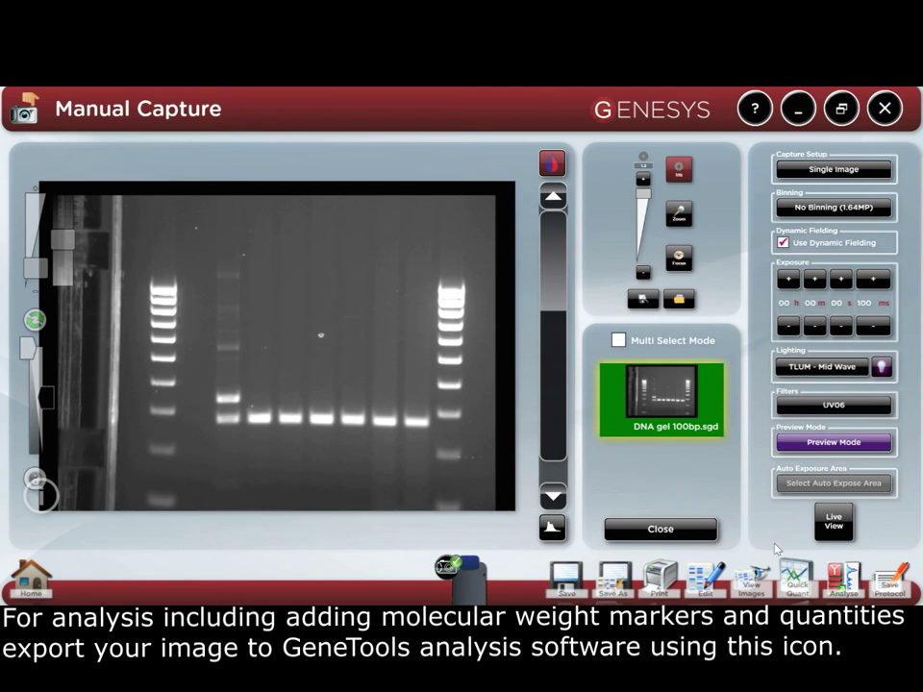
Send the saved DNA gel 100bp image to GeneTools for analysis
click(842, 581)
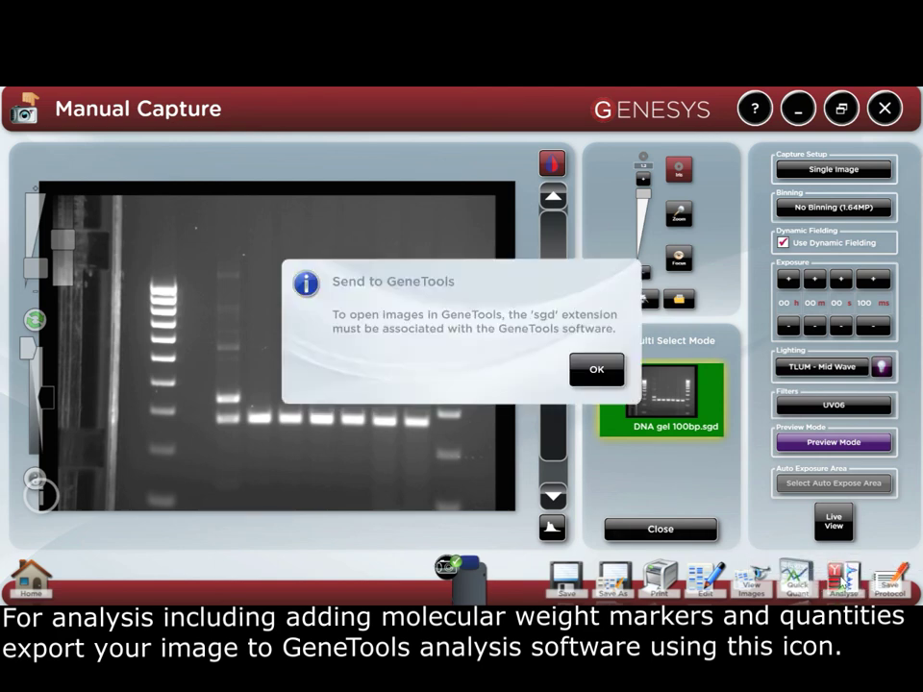